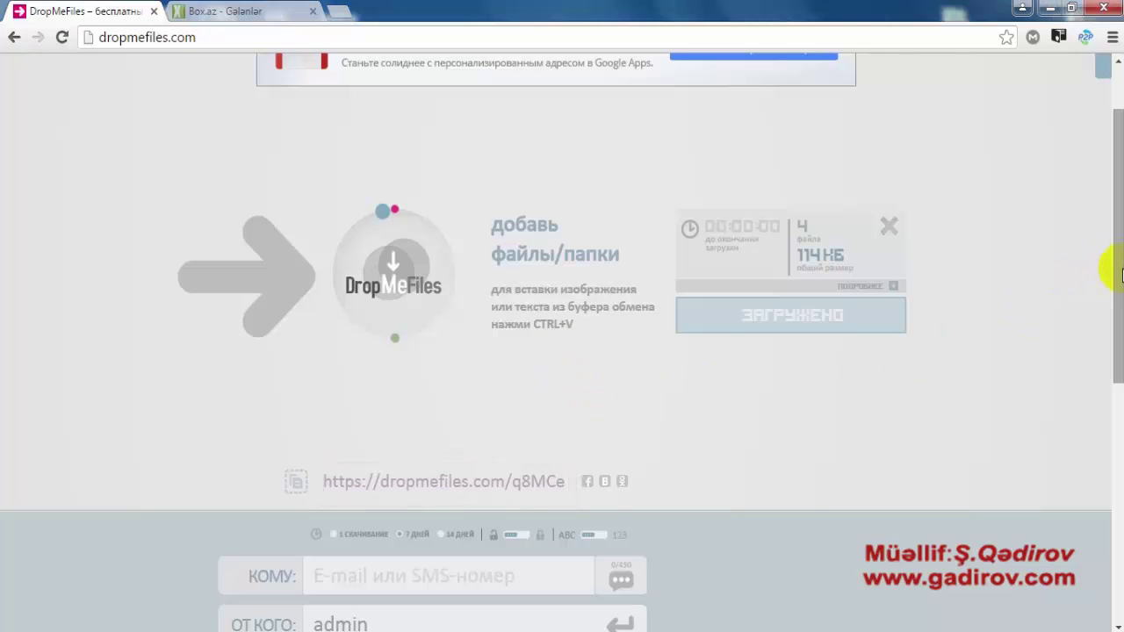
Keep the upload stored for 14 days and e-mail its download link to the Box.az recipient address
{"action": "scroll", "coordinate": [1120, 274], "scroll_direction": "down", "scroll_amount": 1}
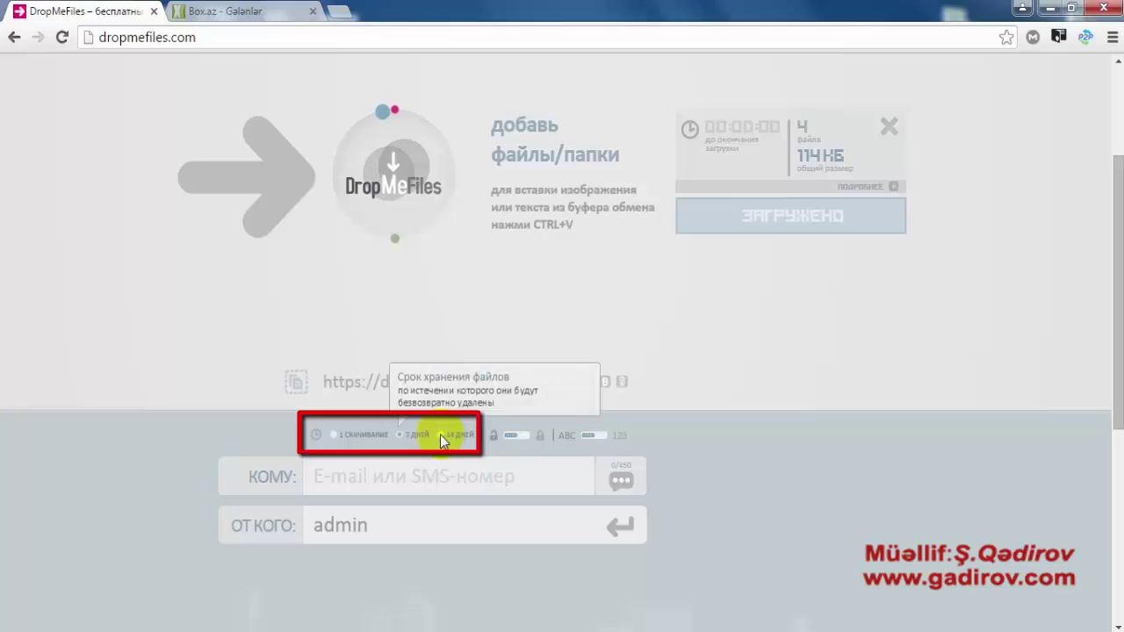
{"action": "left_click", "coordinate": [444, 436]}
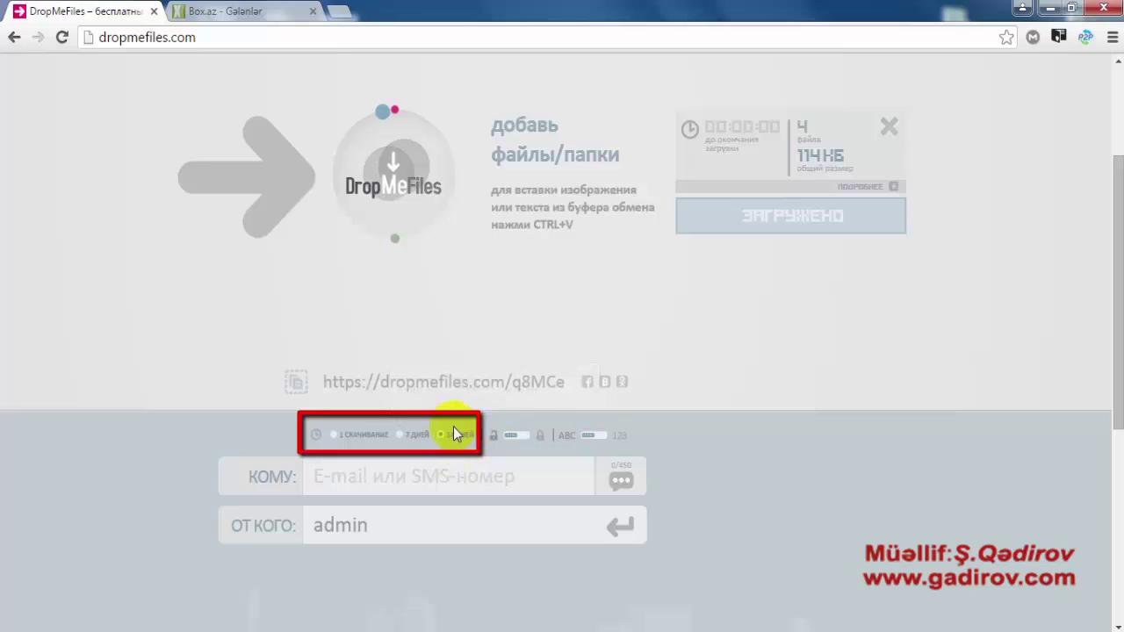
{"action": "left_click", "coordinate": [422, 472]}
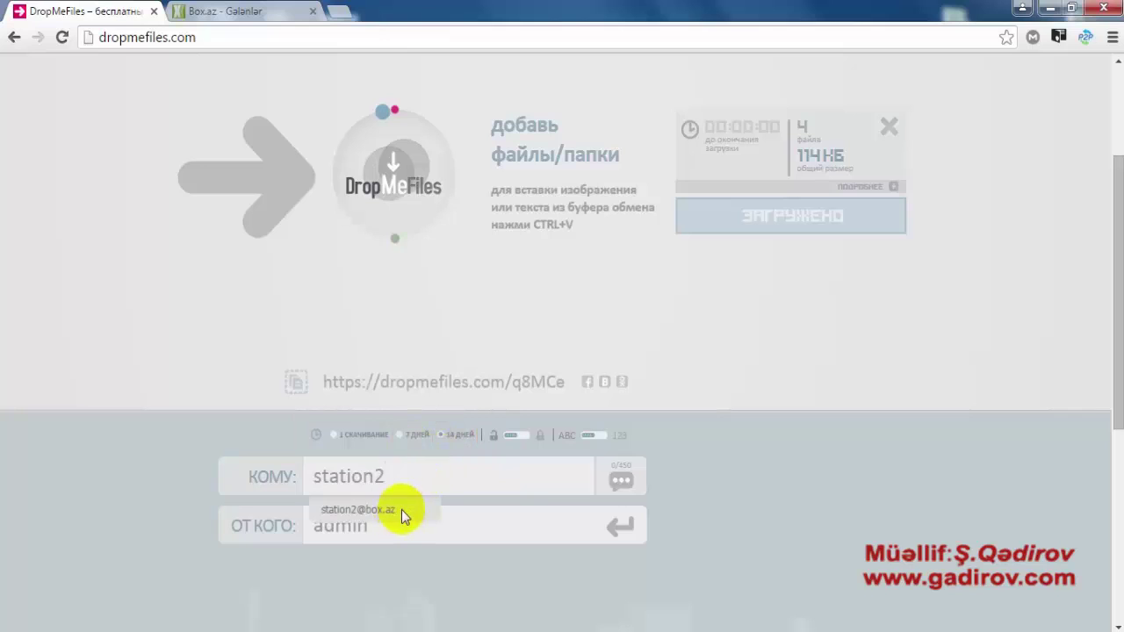
{"action": "left_click", "coordinate": [401, 509]}
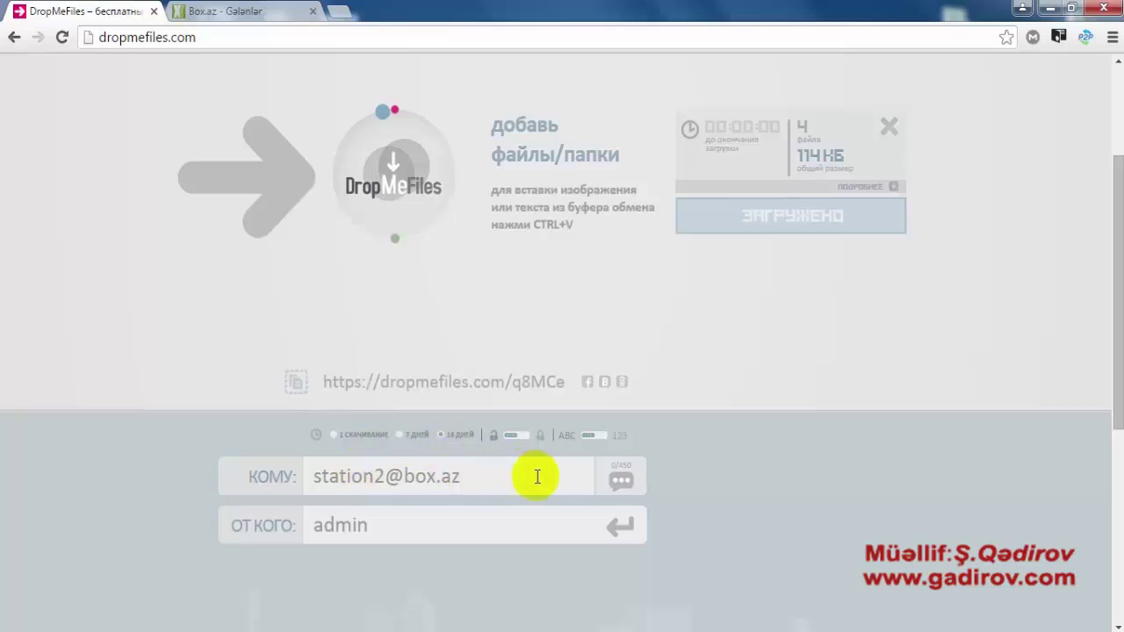
{"action": "left_click", "coordinate": [619, 527]}
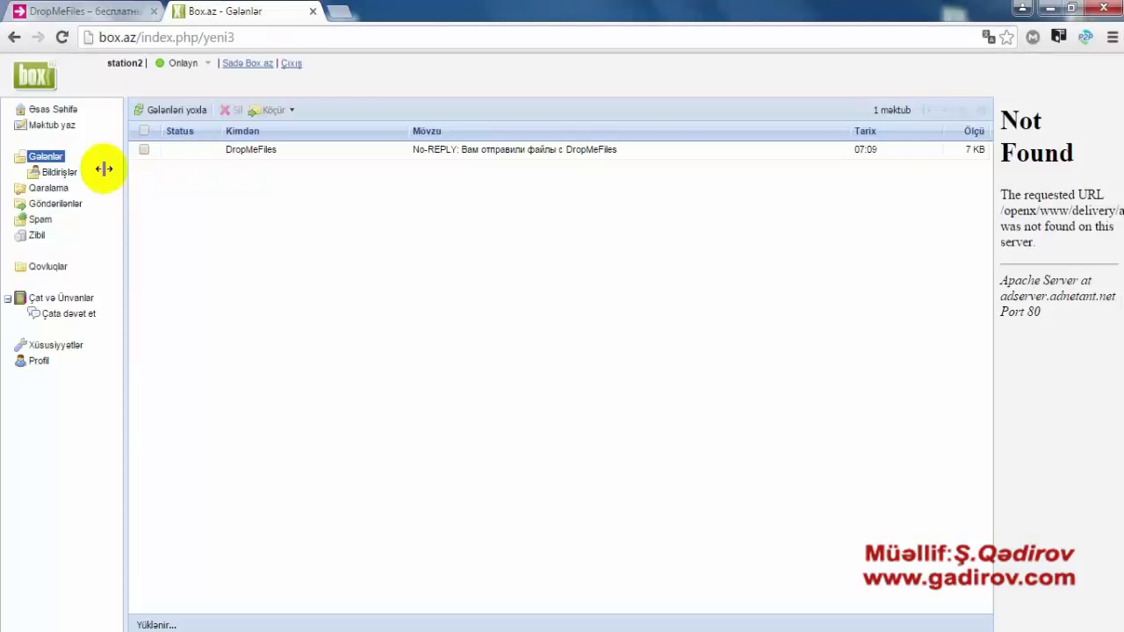
Refresh the Box.az inbox and open the new DropMeFiles message listing 4 files, 114 KB
{"action": "left_click", "coordinate": [65, 163]}
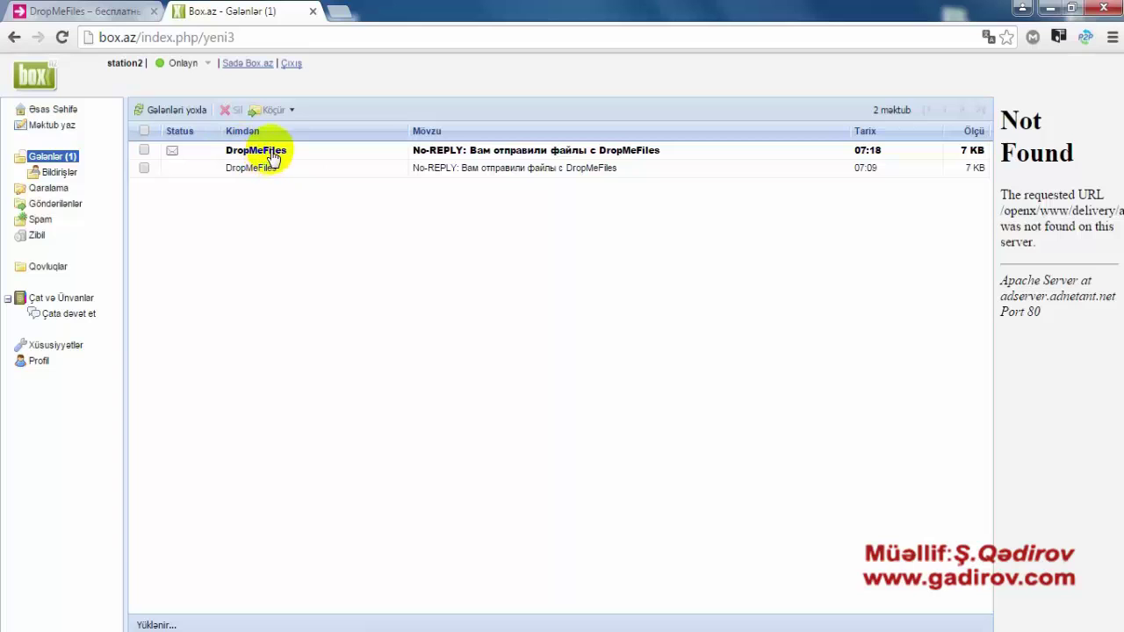
{"action": "double_click", "coordinate": [259, 151]}
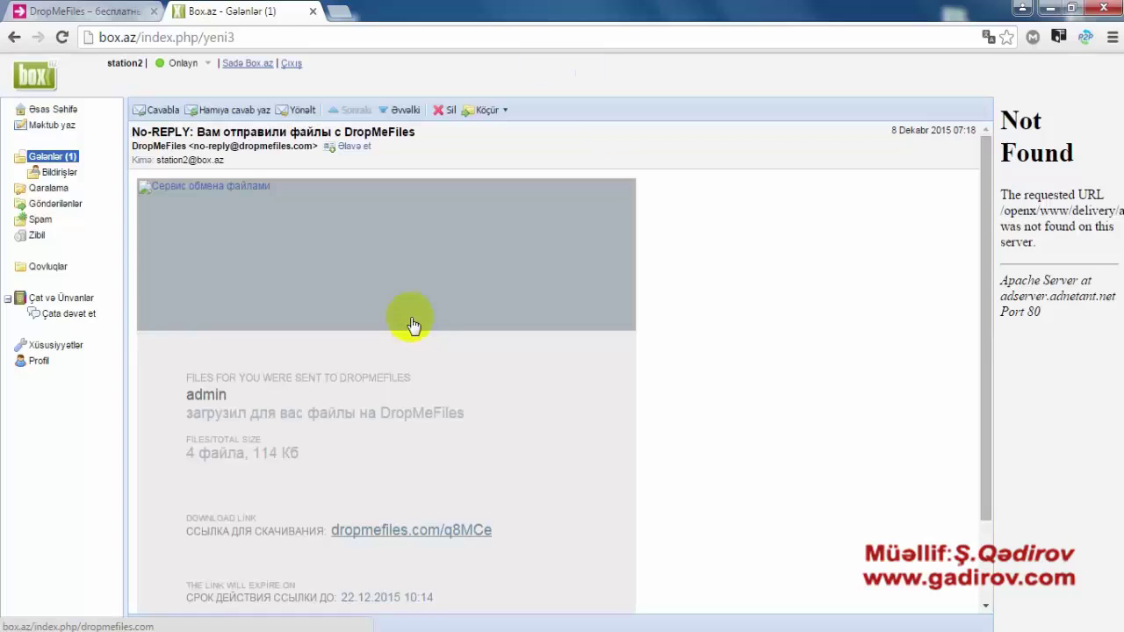
{"action": "scroll", "coordinate": [459, 387], "scroll_direction": "down", "scroll_amount": 1}
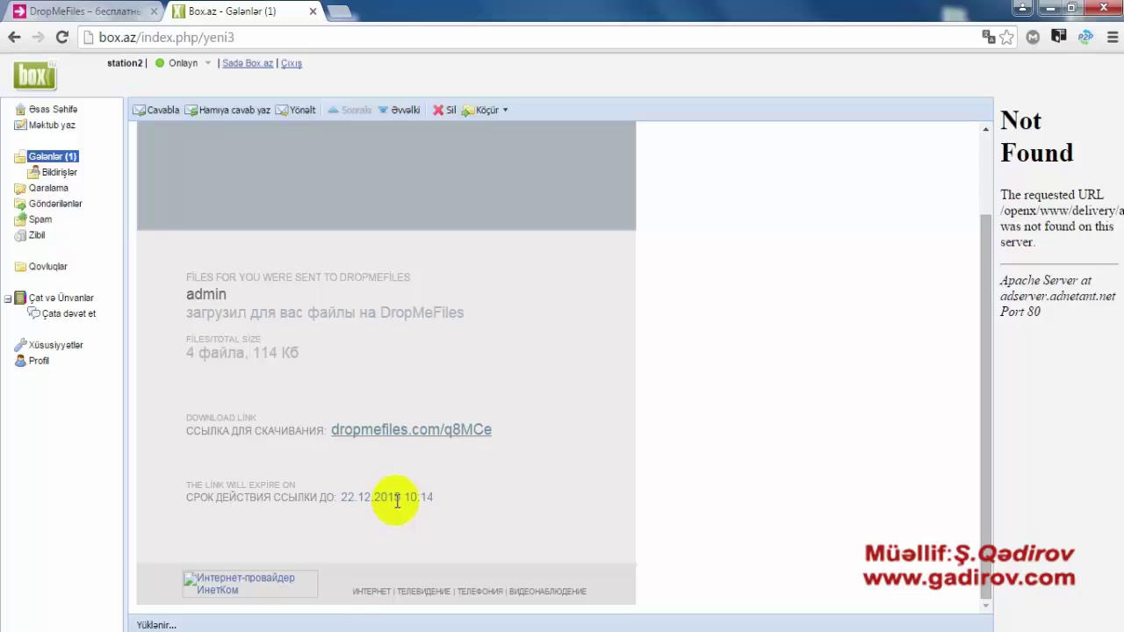
{"action": "right_click", "coordinate": [390, 432]}
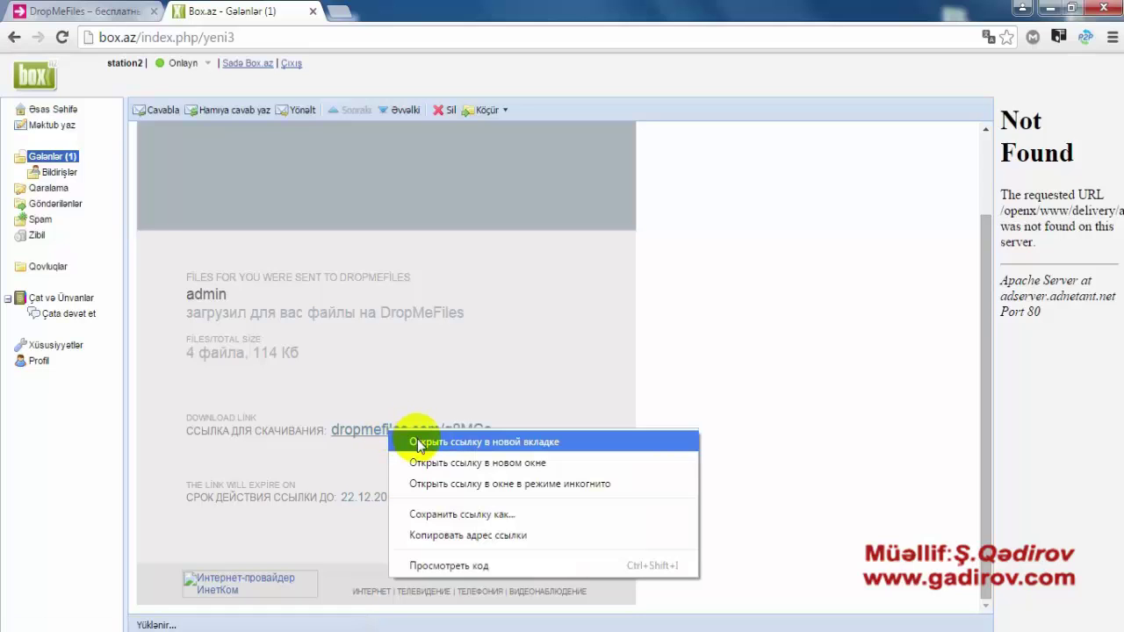
{"action": "left_click", "coordinate": [423, 442]}
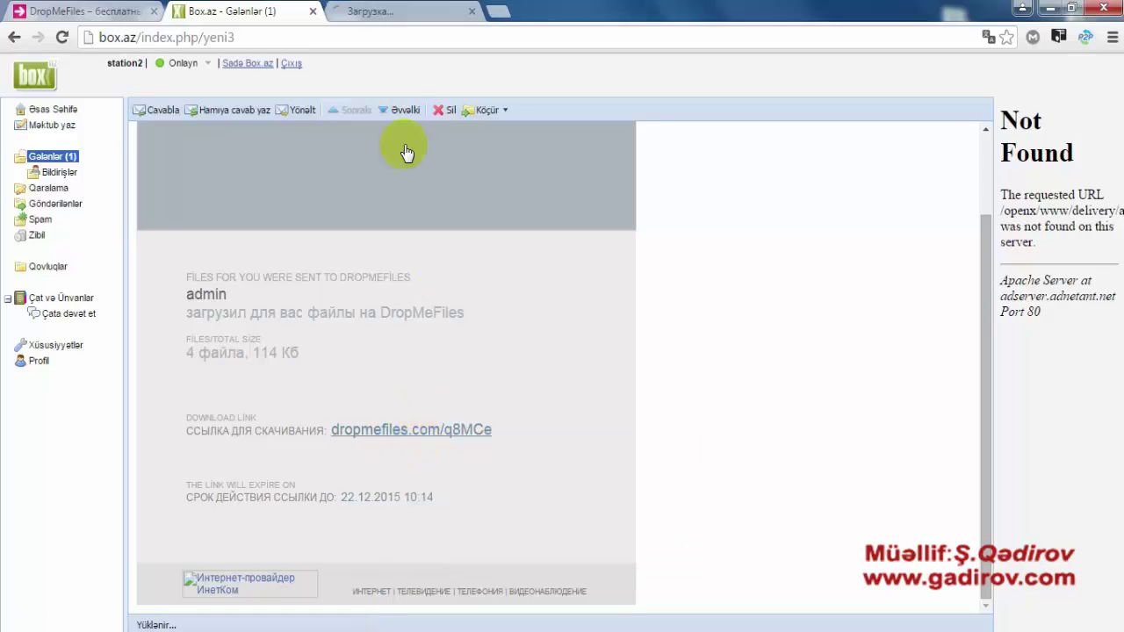
{"action": "key", "text": "ctrl+Tab"}
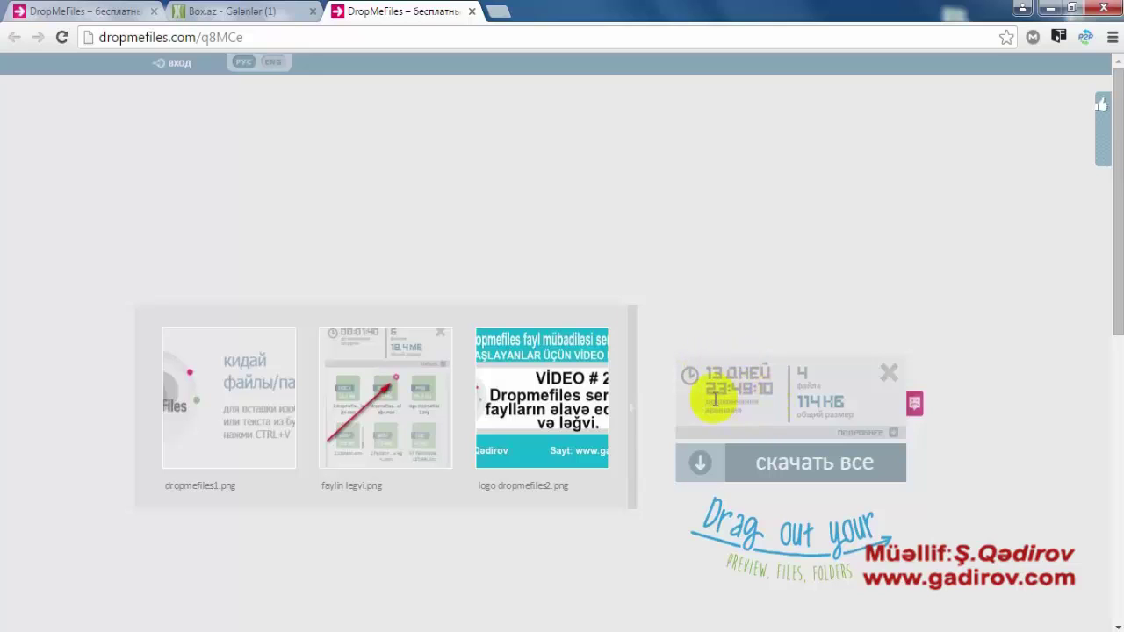
Download all shared files as DropMeFiles_q8MCe.zip (114 KB)
{"action": "scroll", "coordinate": [749, 409], "scroll_direction": "down", "scroll_amount": 1}
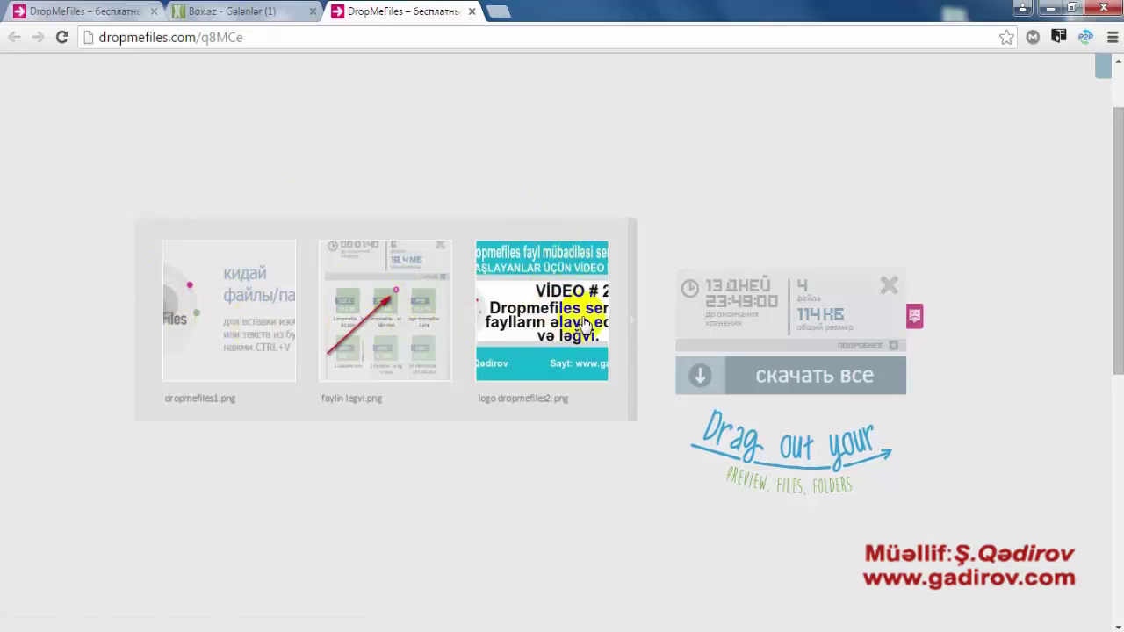
{"action": "scroll", "coordinate": [638, 365], "scroll_direction": "down", "scroll_amount": 3}
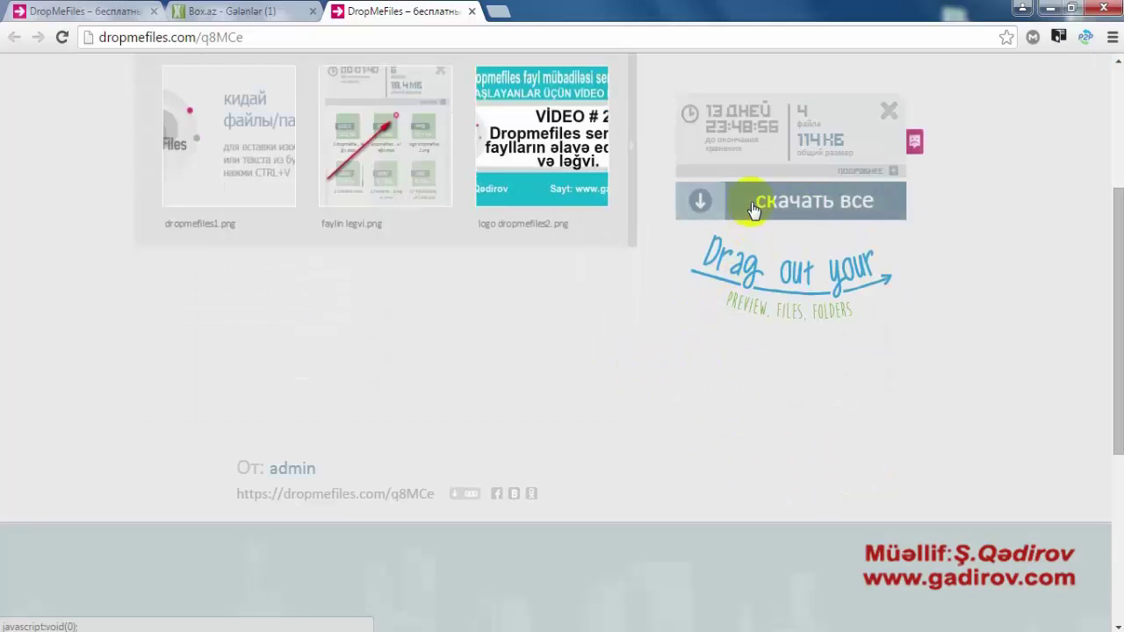
{"action": "mouse_move", "coordinate": [753, 209]}
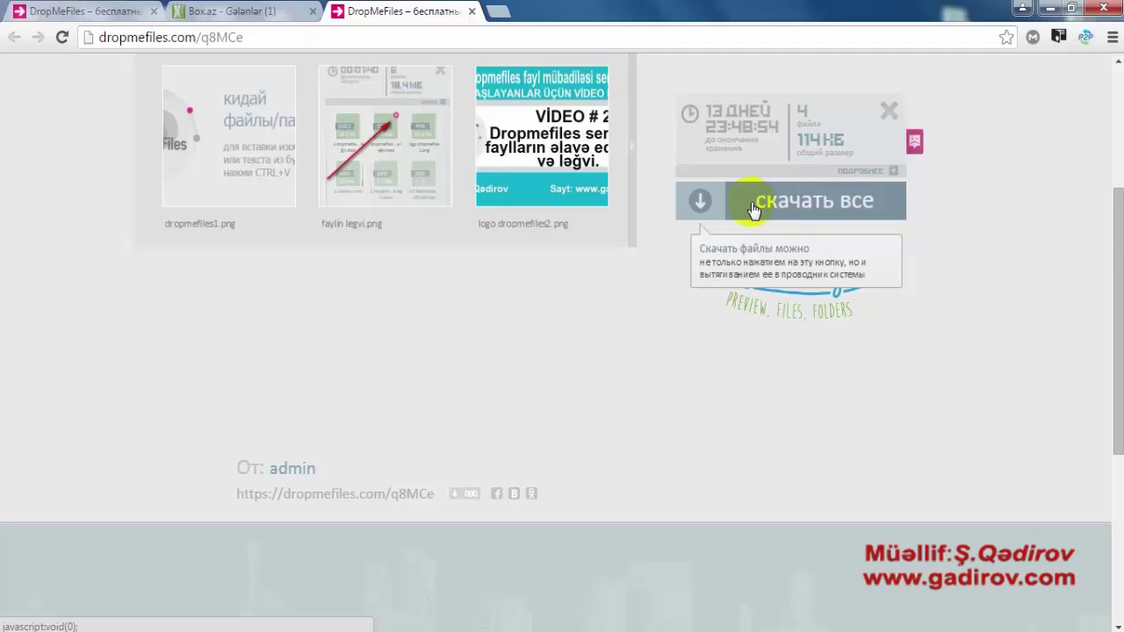
{"action": "left_click", "coordinate": [753, 203]}
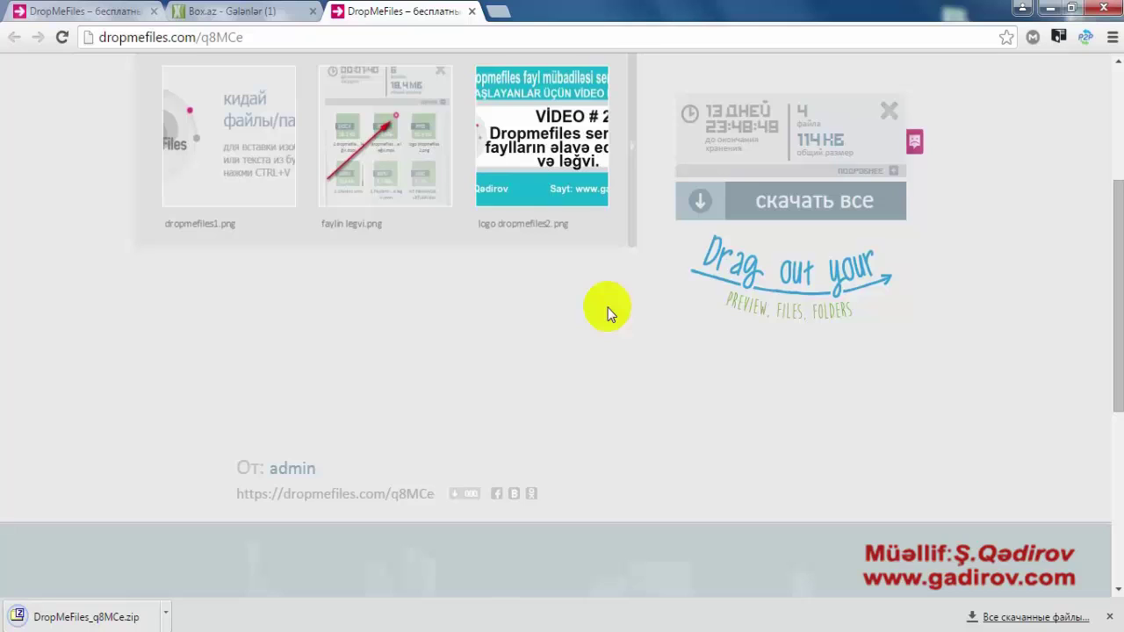
{"action": "scroll", "coordinate": [607, 307], "scroll_direction": "up", "scroll_amount": 2}
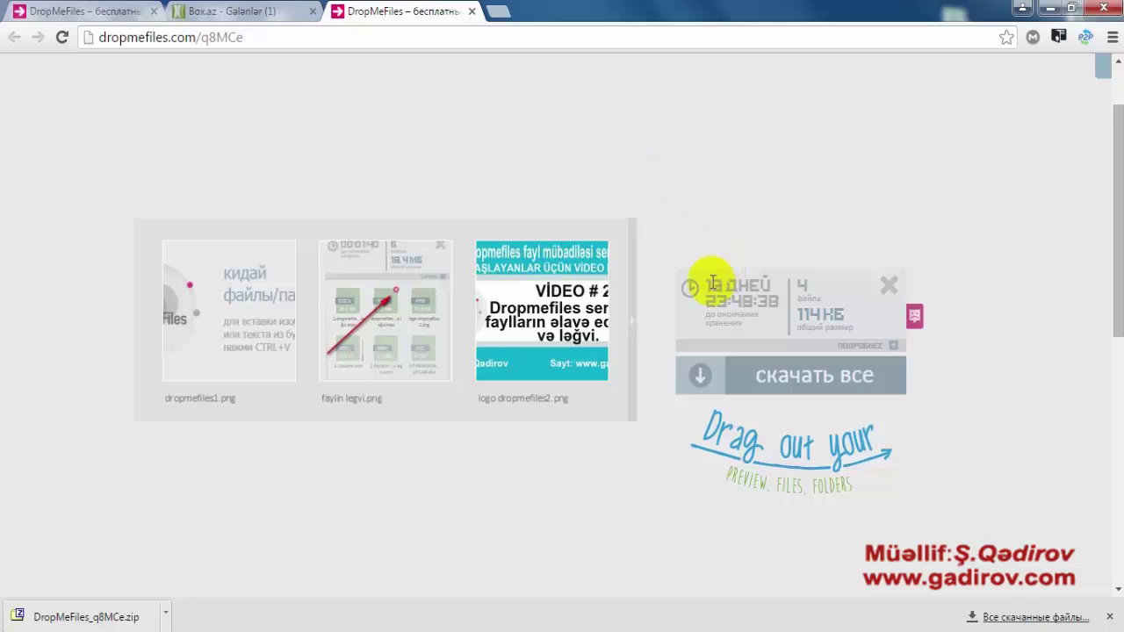
Close the download tab and clear the finished upload on the DropMeFiles page
{"action": "left_click", "coordinate": [471, 12]}
{"action": "left_click", "coordinate": [83, 11]}
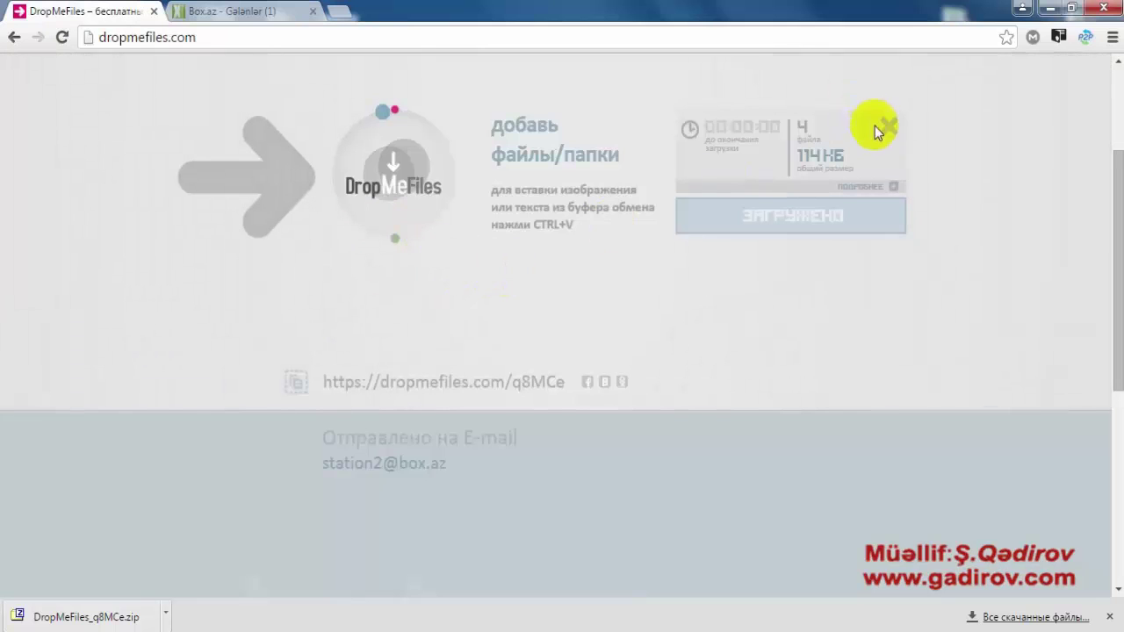
{"action": "left_click", "coordinate": [890, 134]}
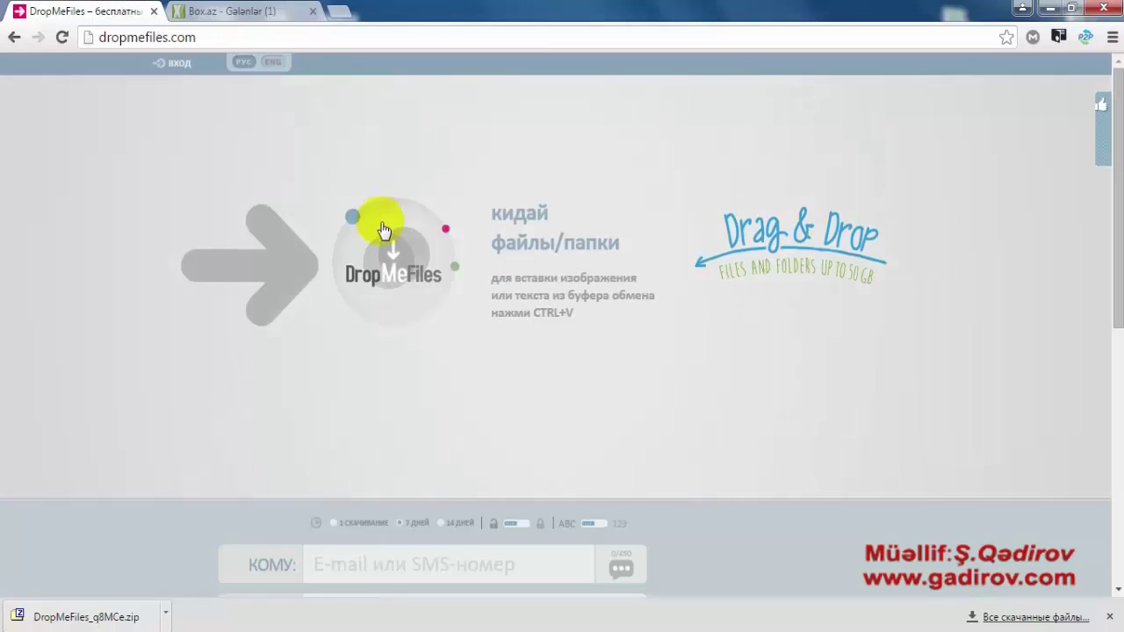
Upload logo dropmefiles2.png, faylin legvi.png and yukleme linki.png to DropMeFiles
{"action": "left_click", "coordinate": [486, 299]}
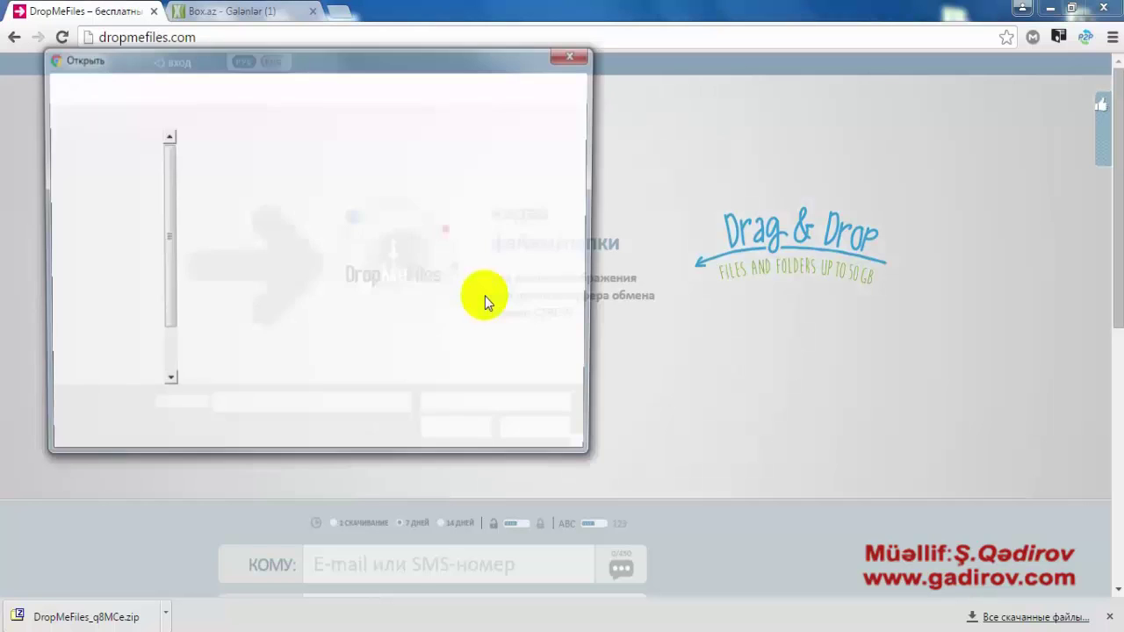
{"action": "scroll", "coordinate": [583, 242], "scroll_direction": "down", "scroll_amount": 1}
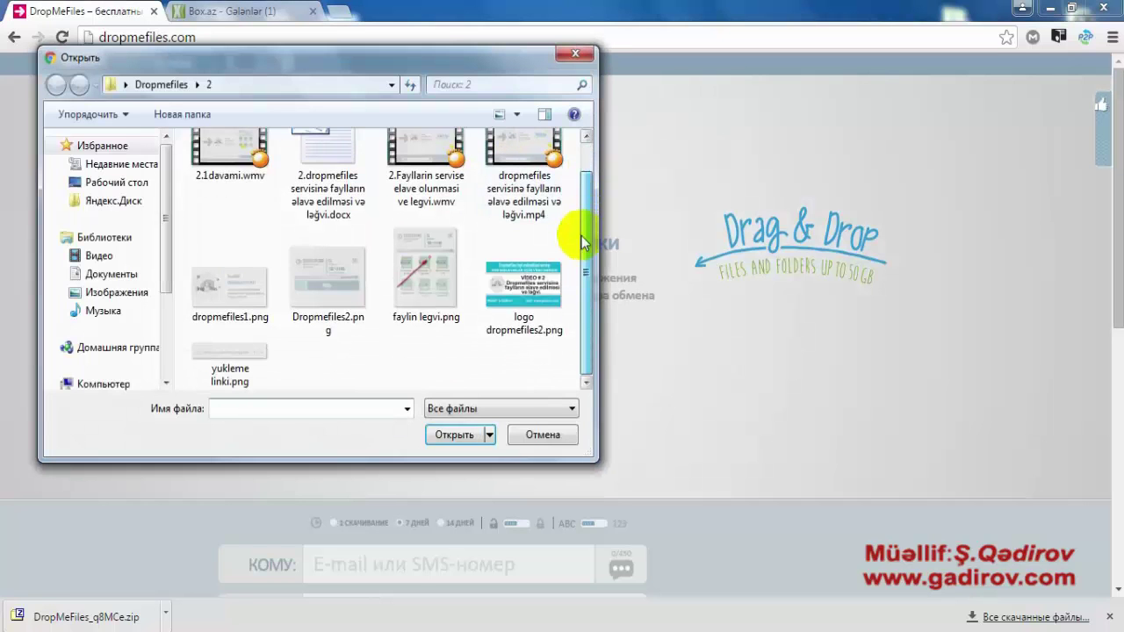
{"action": "left_click", "coordinate": [518, 277]}
{"action": "left_click", "coordinate": [431, 271], "text": "ctrl"}
{"action": "left_click", "coordinate": [230, 367], "text": "ctrl"}
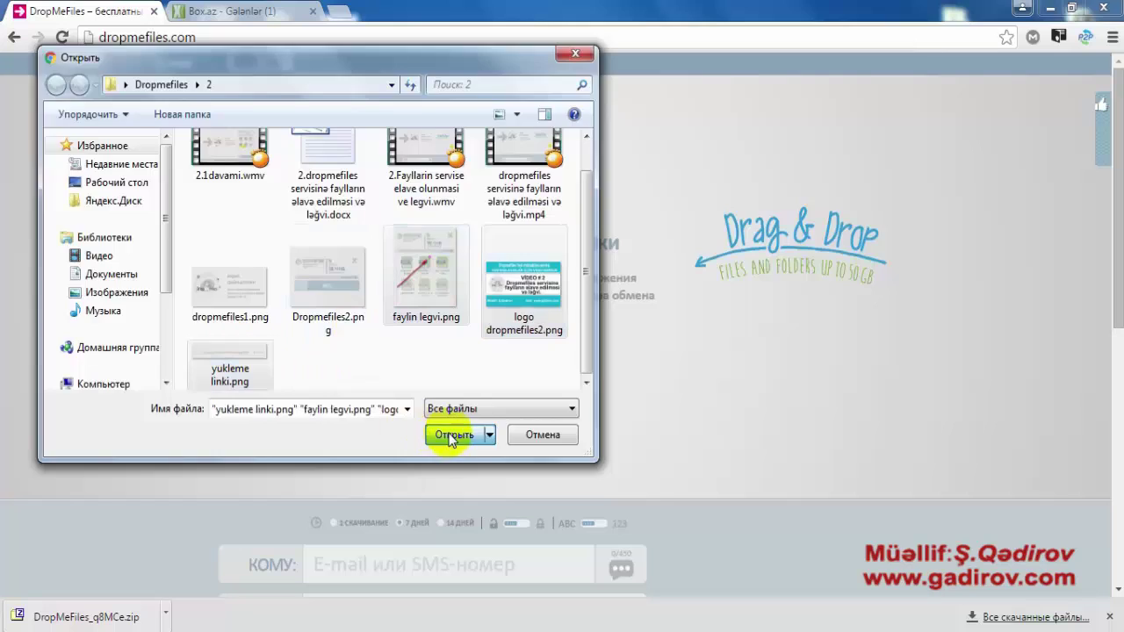
{"action": "left_click", "coordinate": [443, 434]}
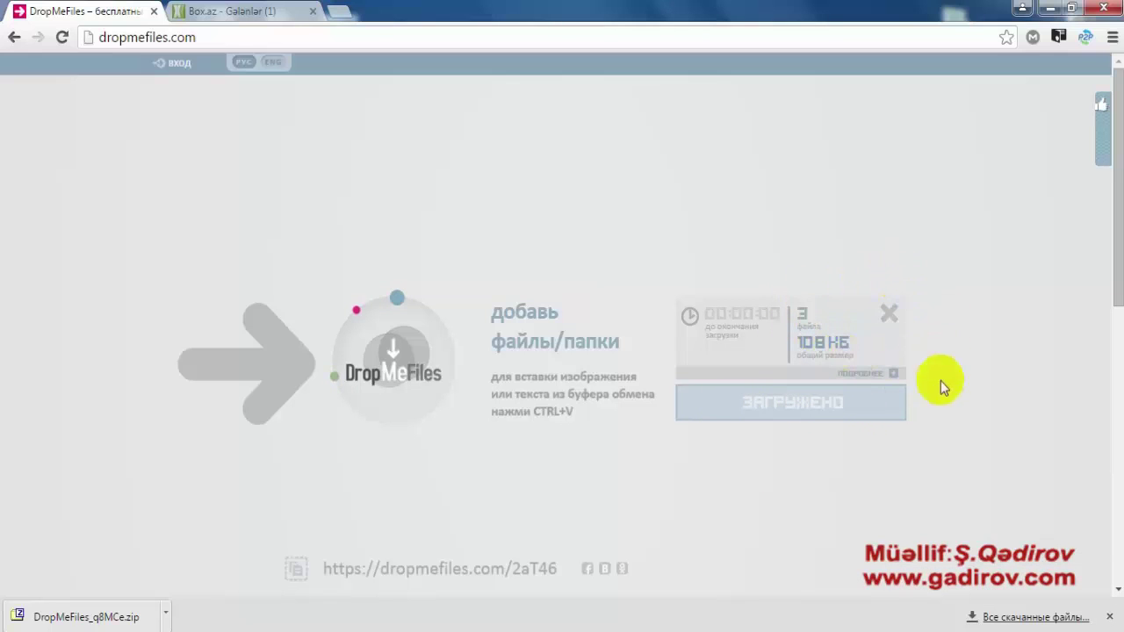
{"action": "scroll", "coordinate": [687, 408], "scroll_direction": "down", "scroll_amount": 1}
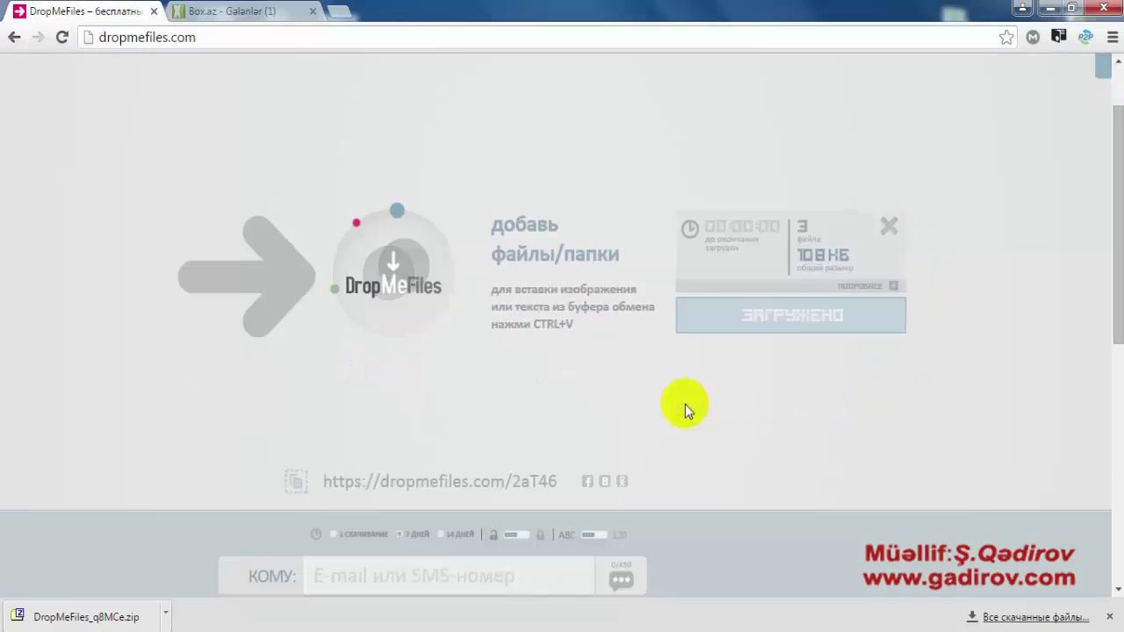
{"action": "scroll", "coordinate": [678, 394], "scroll_direction": "down", "scroll_amount": 1}
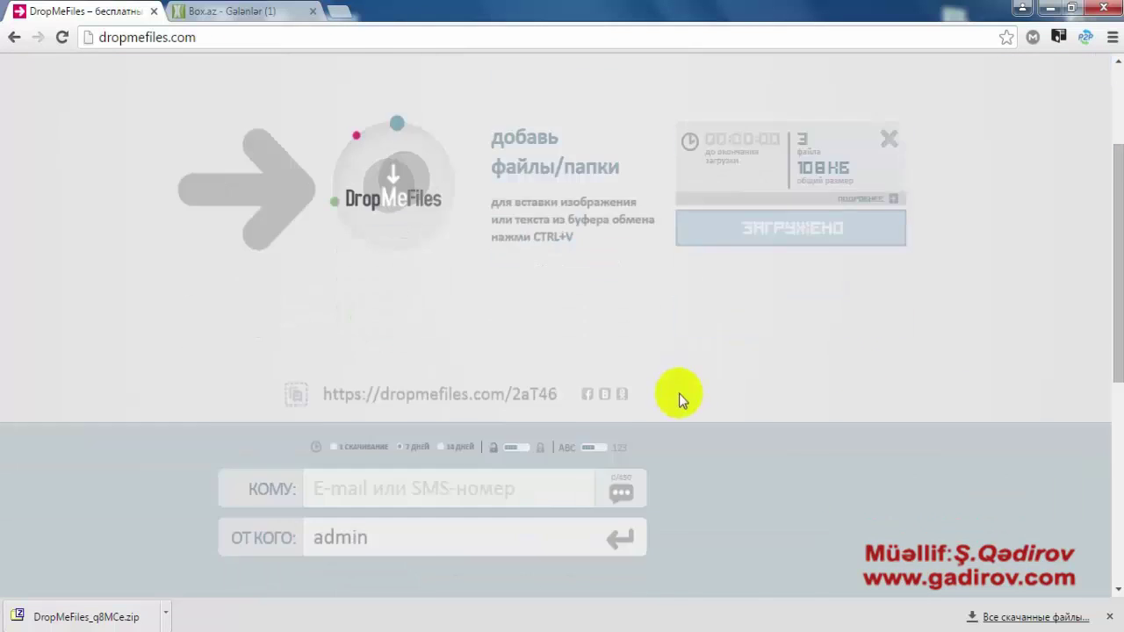
{"action": "scroll", "coordinate": [614, 373], "scroll_direction": "down", "scroll_amount": 1}
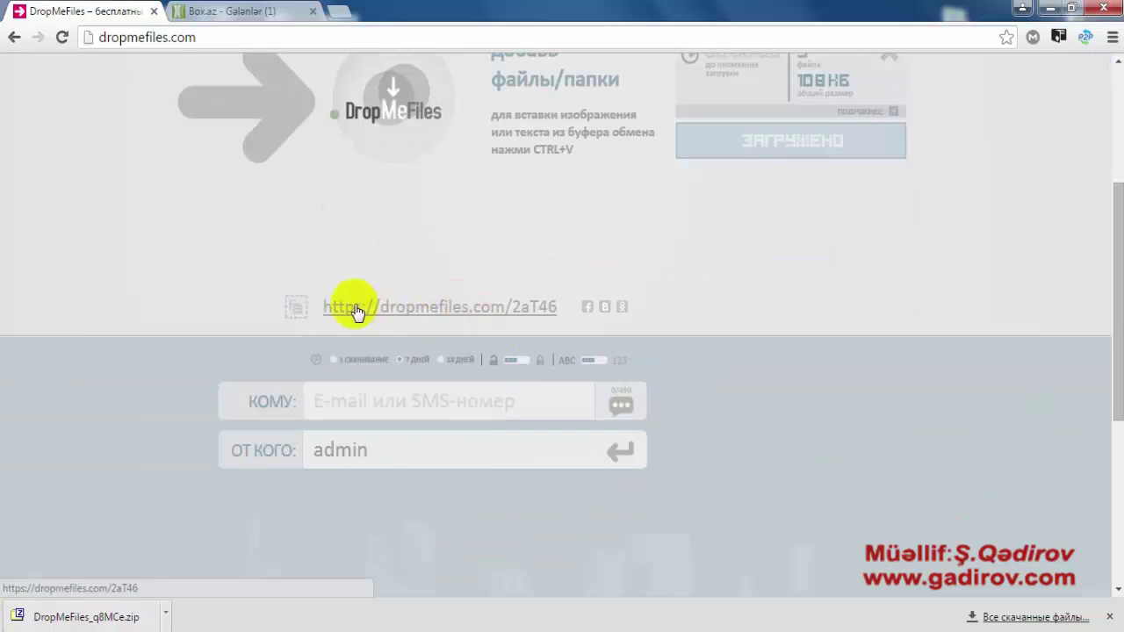
{"action": "left_click", "coordinate": [296, 306]}
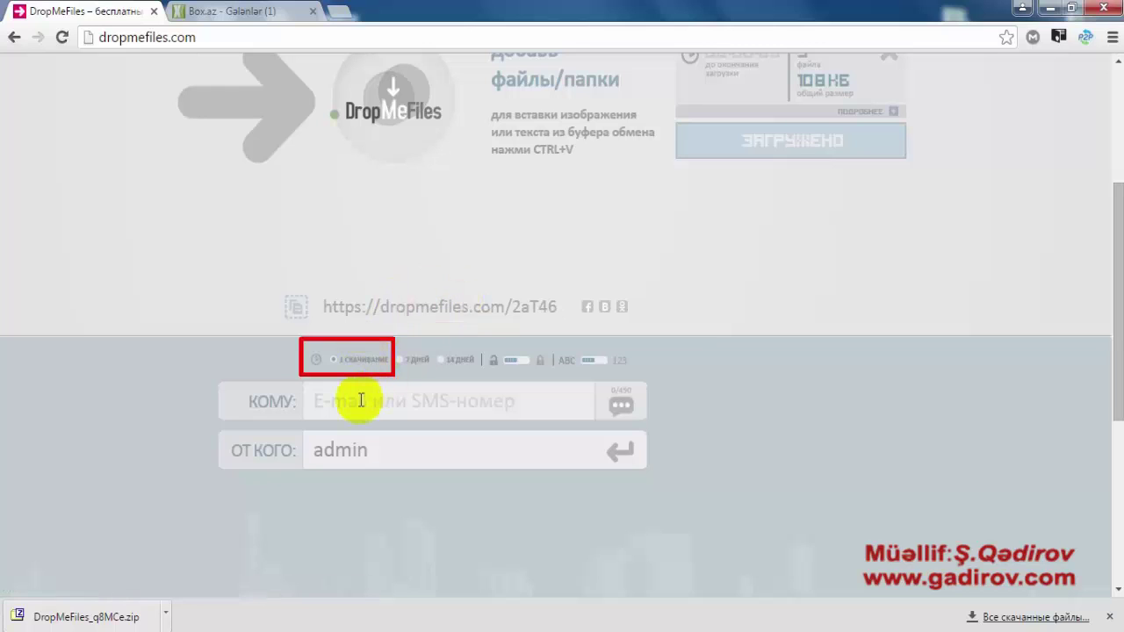
{"action": "left_click", "coordinate": [361, 401]}
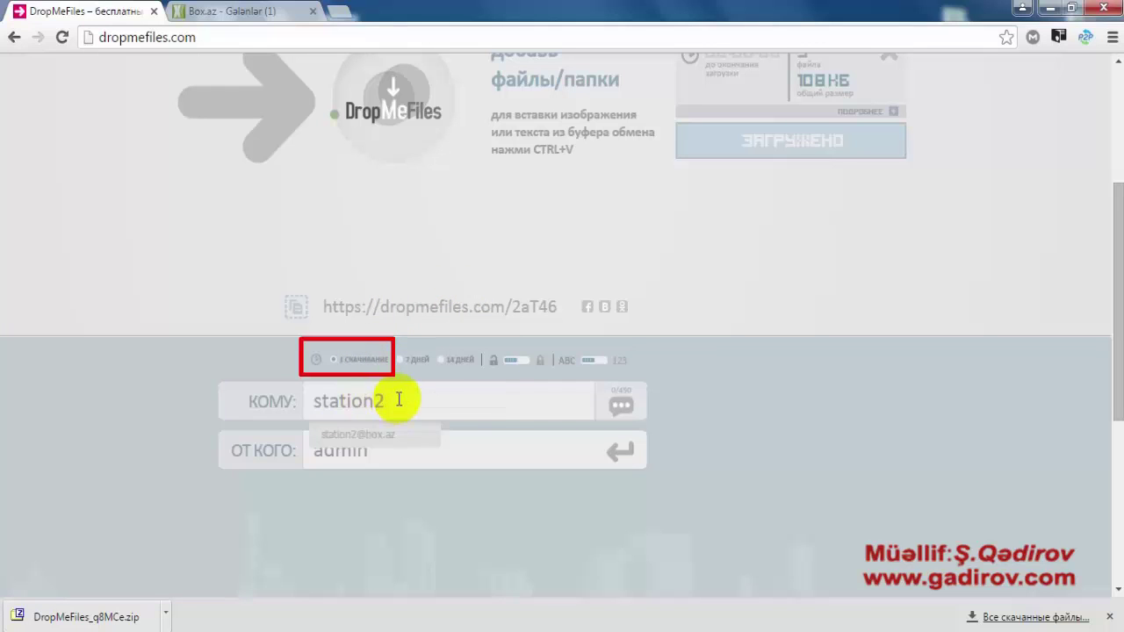
{"action": "left_click", "coordinate": [413, 429]}
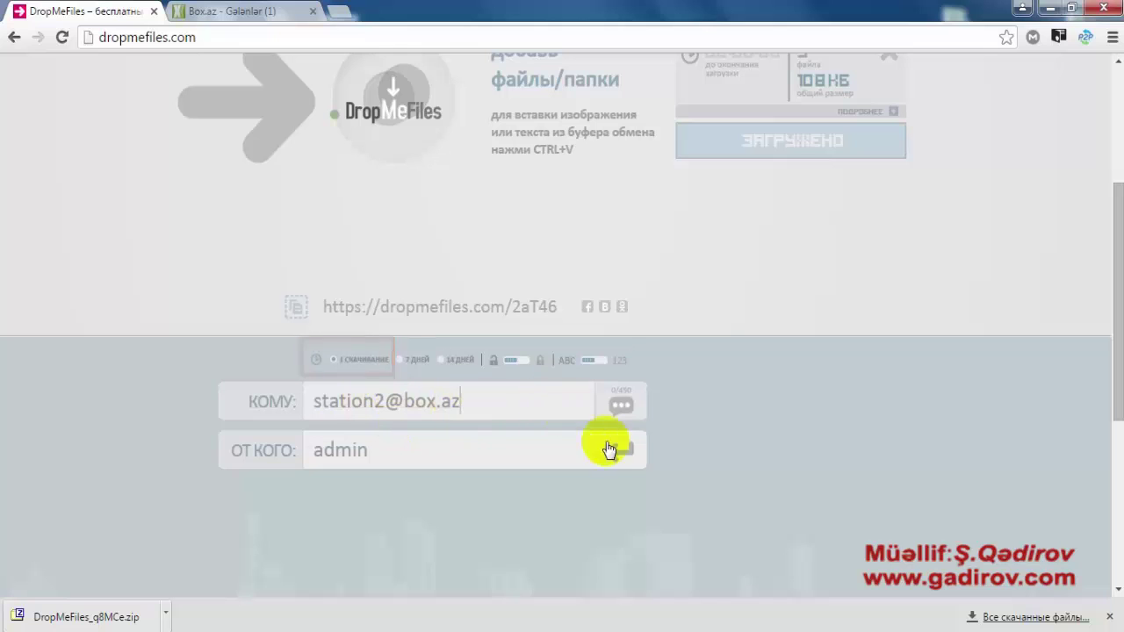
{"action": "left_click", "coordinate": [264, 11]}
{"action": "left_click", "coordinate": [66, 158]}
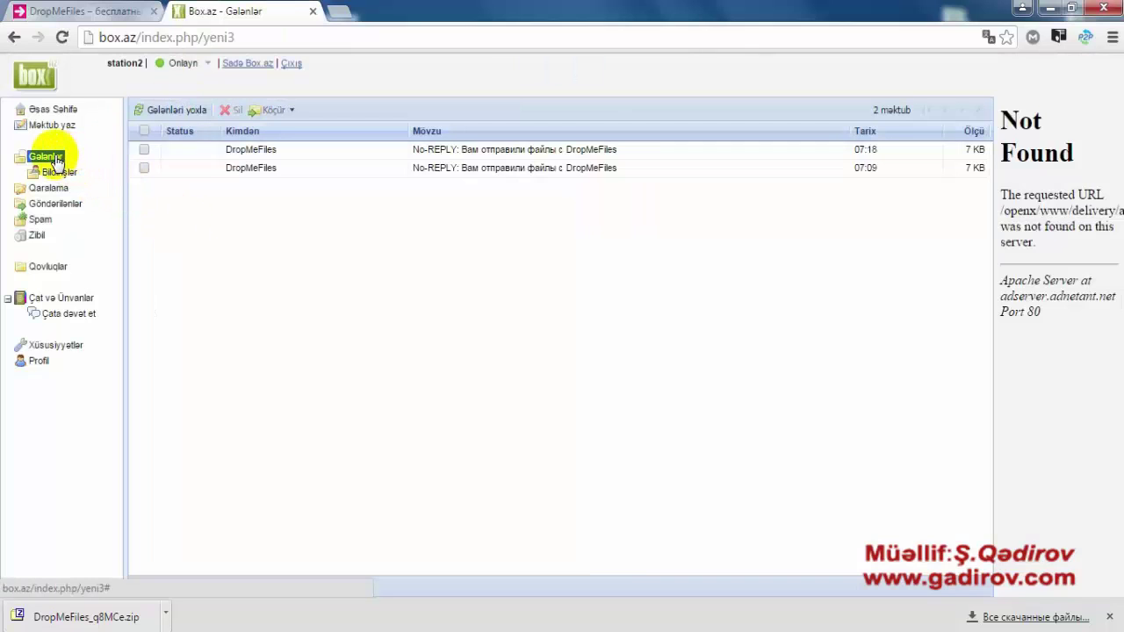
{"action": "left_click", "coordinate": [53, 157]}
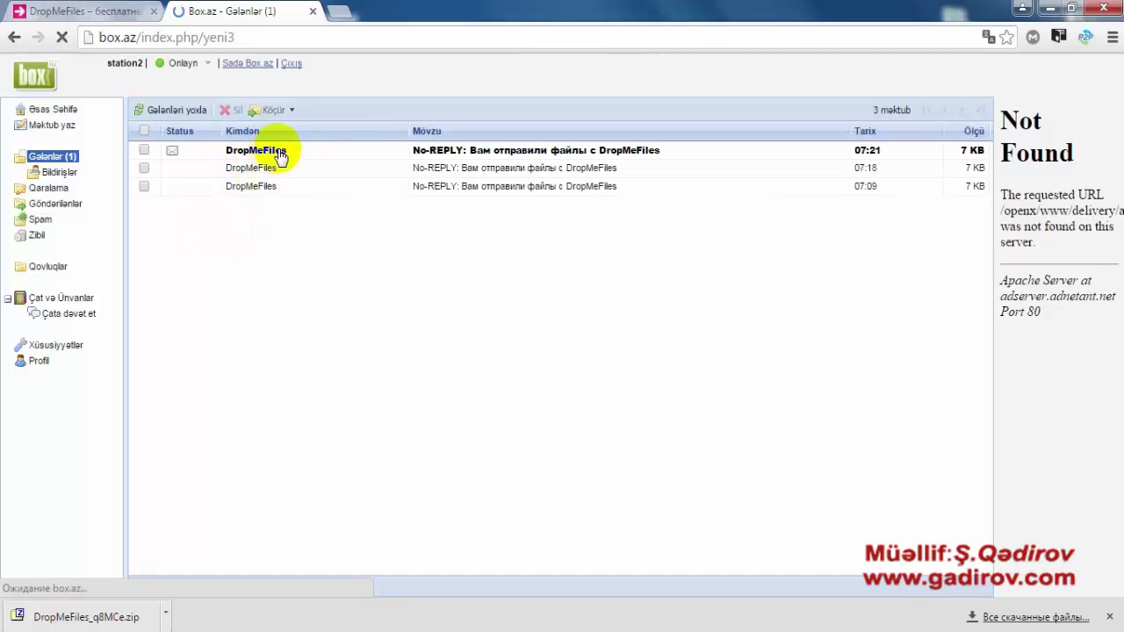
{"action": "double_click", "coordinate": [281, 156]}
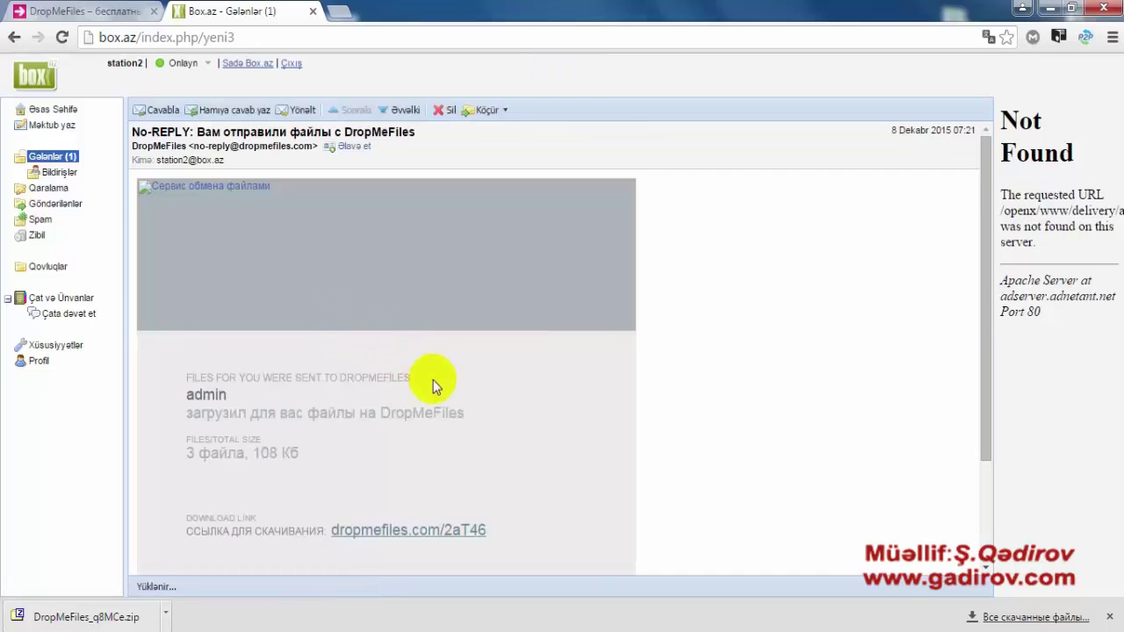
{"action": "scroll", "coordinate": [439, 395], "scroll_direction": "down", "scroll_amount": 1}
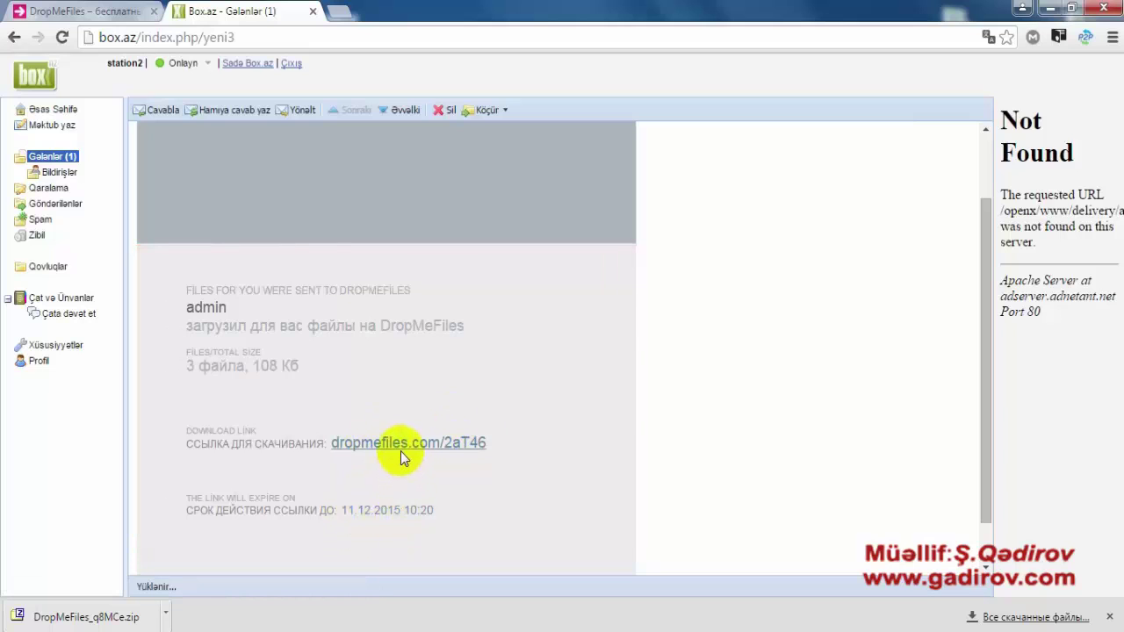
{"action": "right_click", "coordinate": [395, 445]}
{"action": "left_click", "coordinate": [455, 455]}
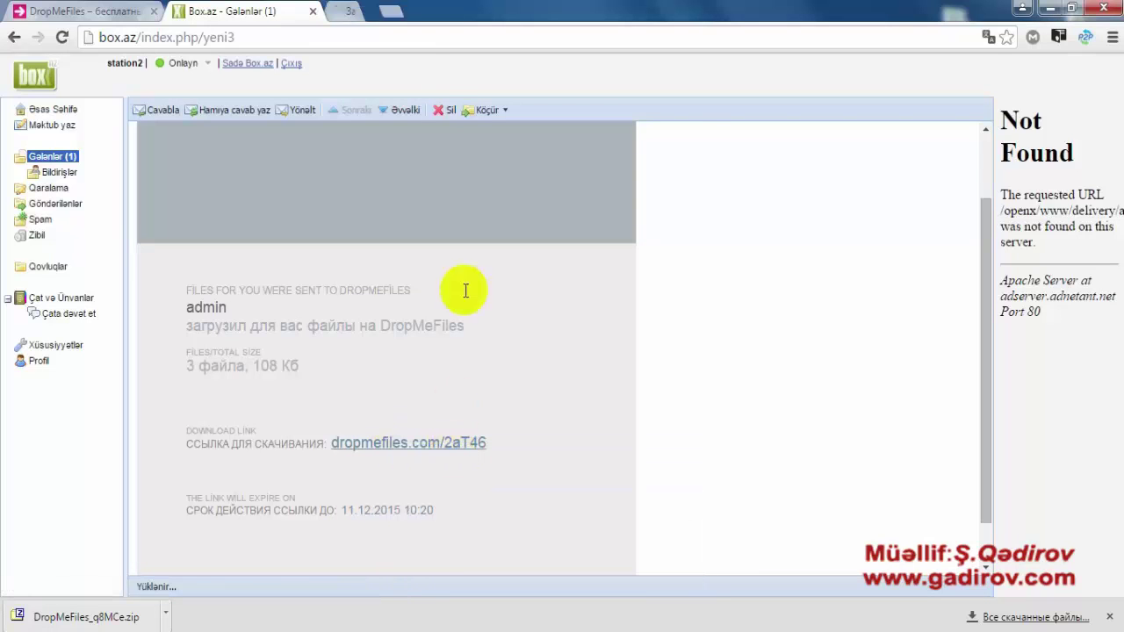
{"action": "left_click", "coordinate": [377, 11]}
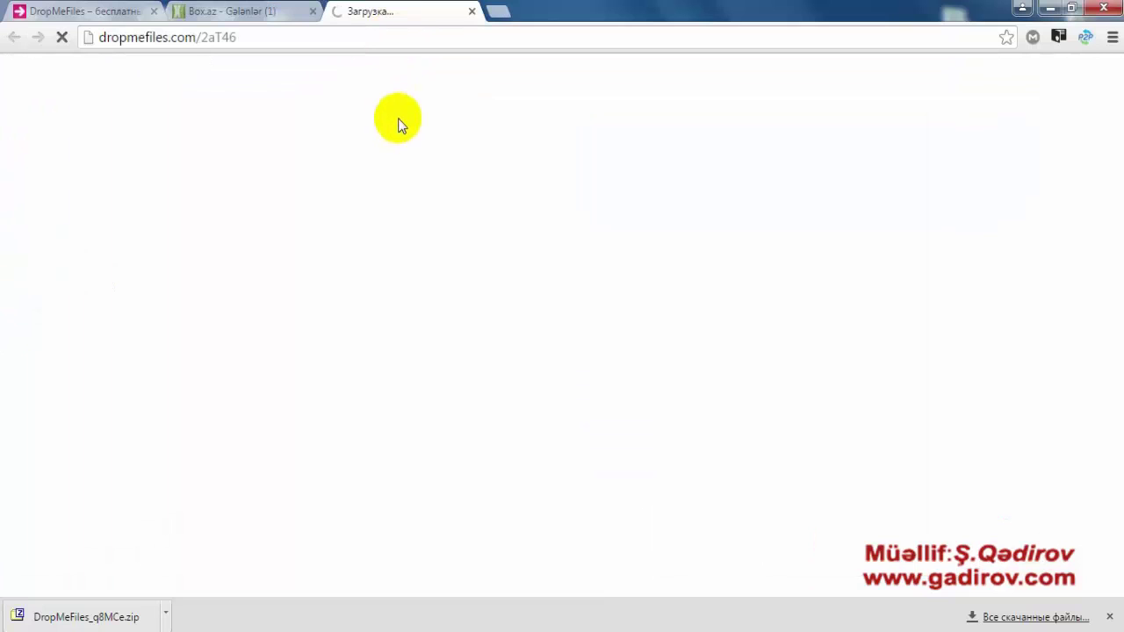
Download all three shared files as DropMeFiles_2aT46.zip, then close the download tab
{"action": "left_click", "coordinate": [132, 12]}
{"action": "left_click", "coordinate": [386, 17]}
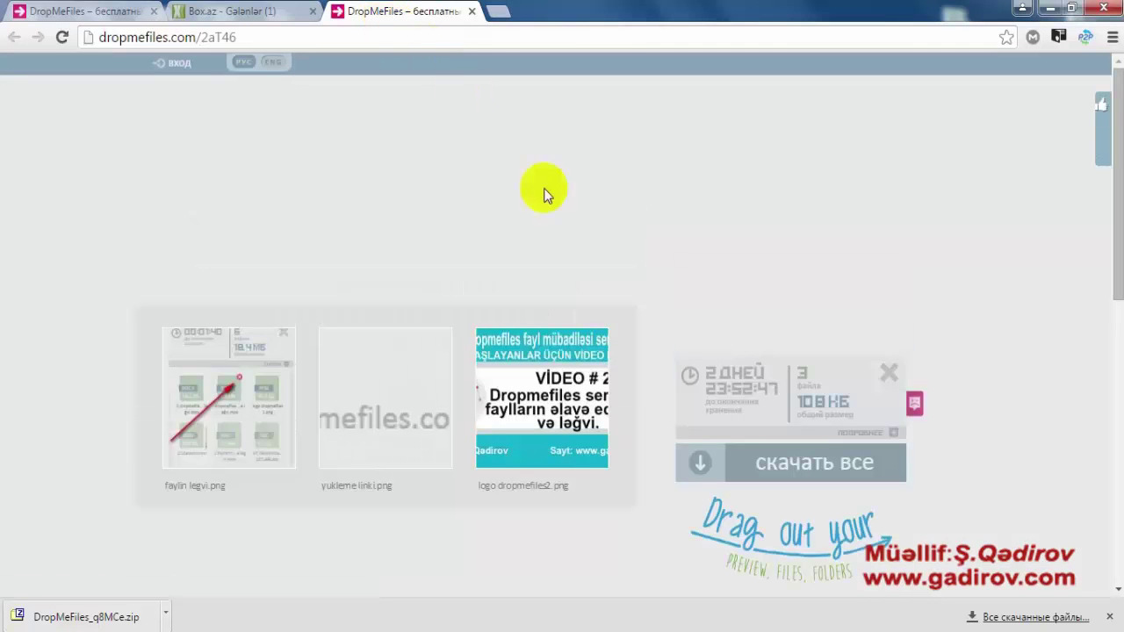
{"action": "scroll", "coordinate": [694, 364], "scroll_direction": "down", "scroll_amount": 2}
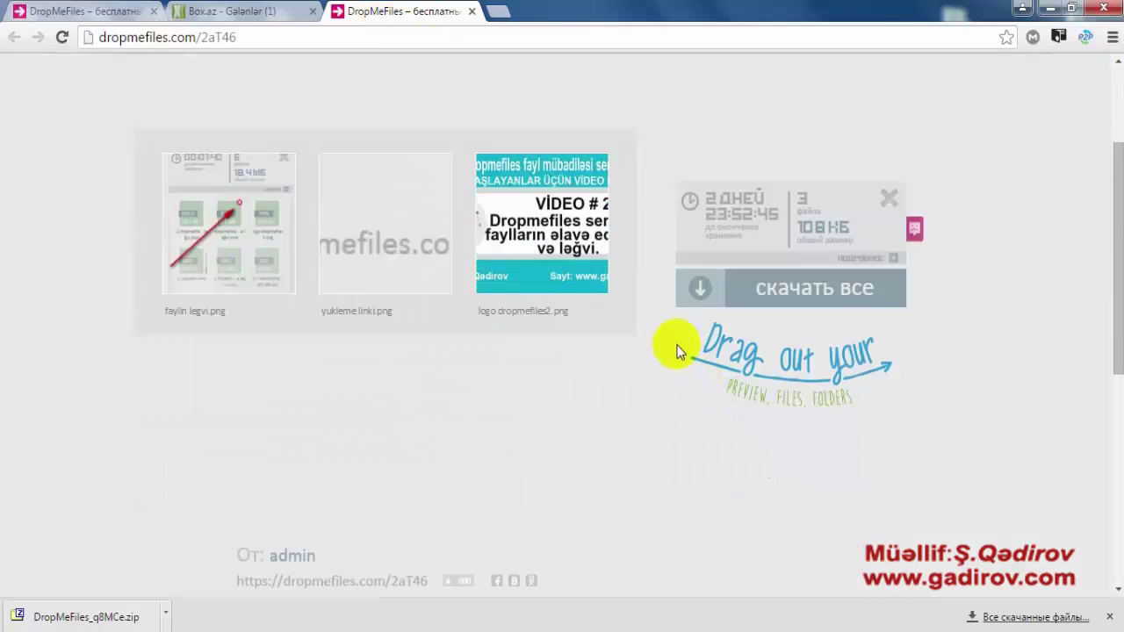
{"action": "left_click", "coordinate": [741, 296]}
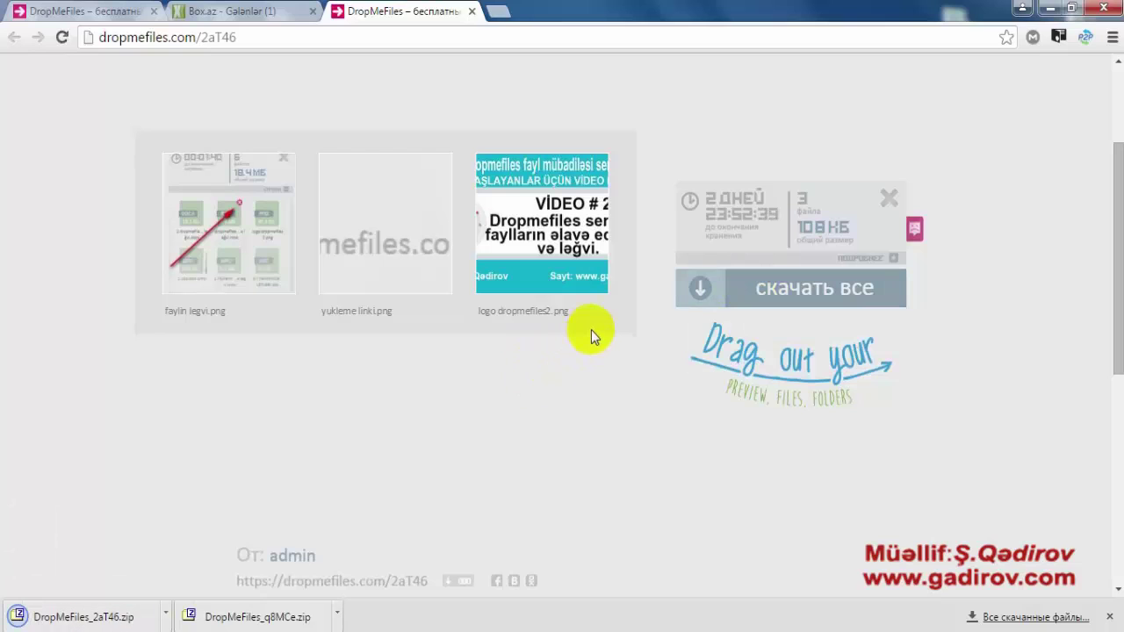
{"action": "left_click", "coordinate": [472, 13]}
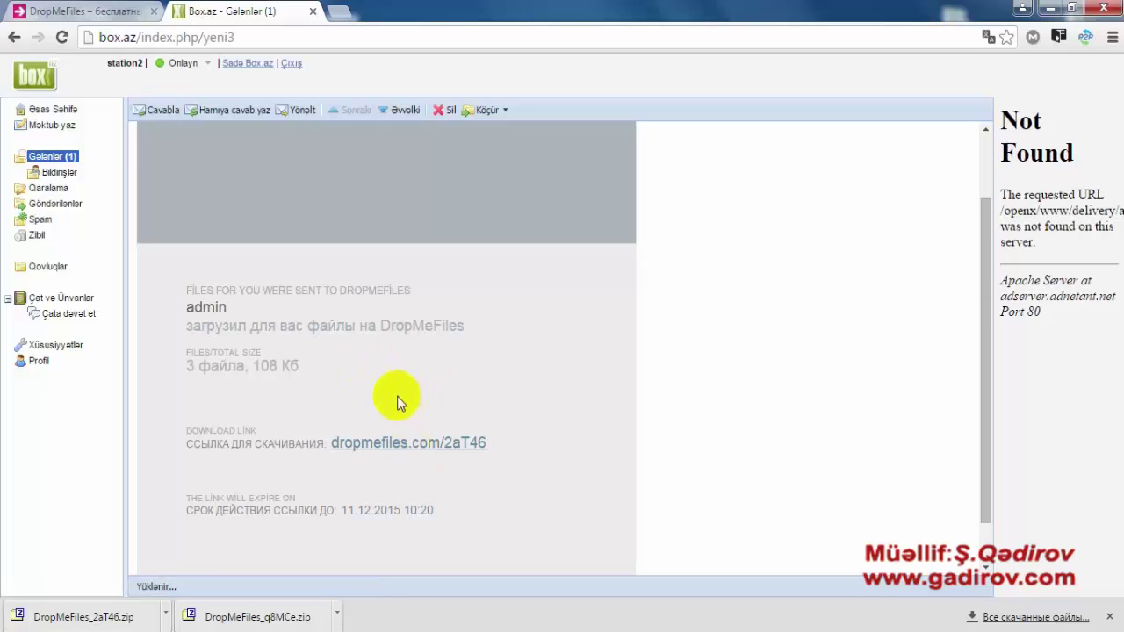
{"action": "right_click", "coordinate": [409, 446]}
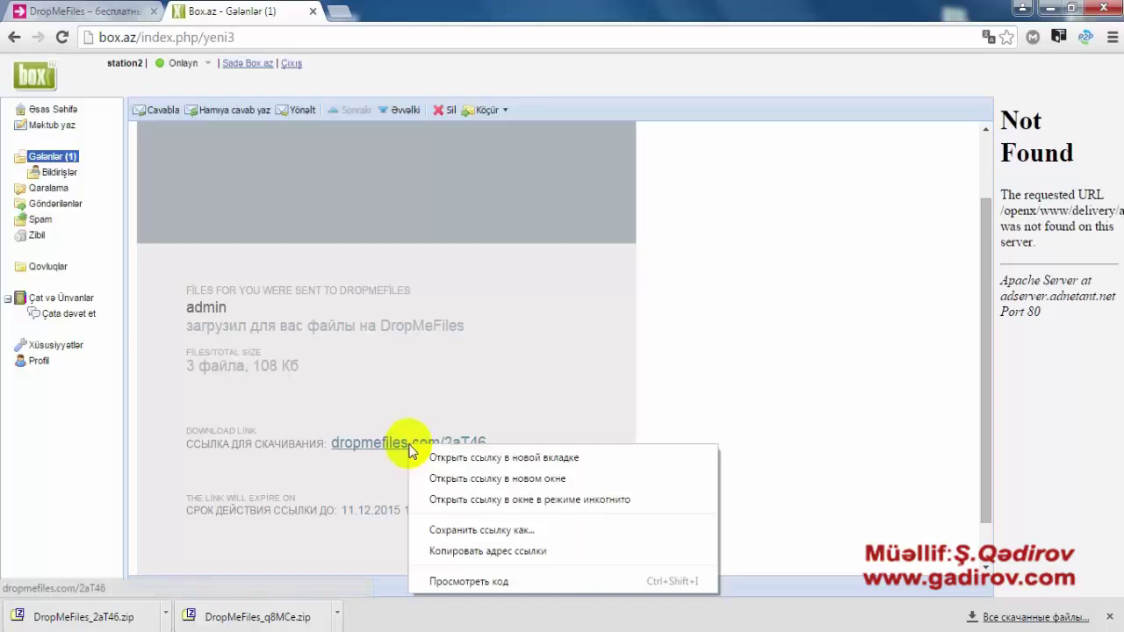
{"action": "left_click", "coordinate": [454, 457]}
{"action": "left_click", "coordinate": [409, 12]}
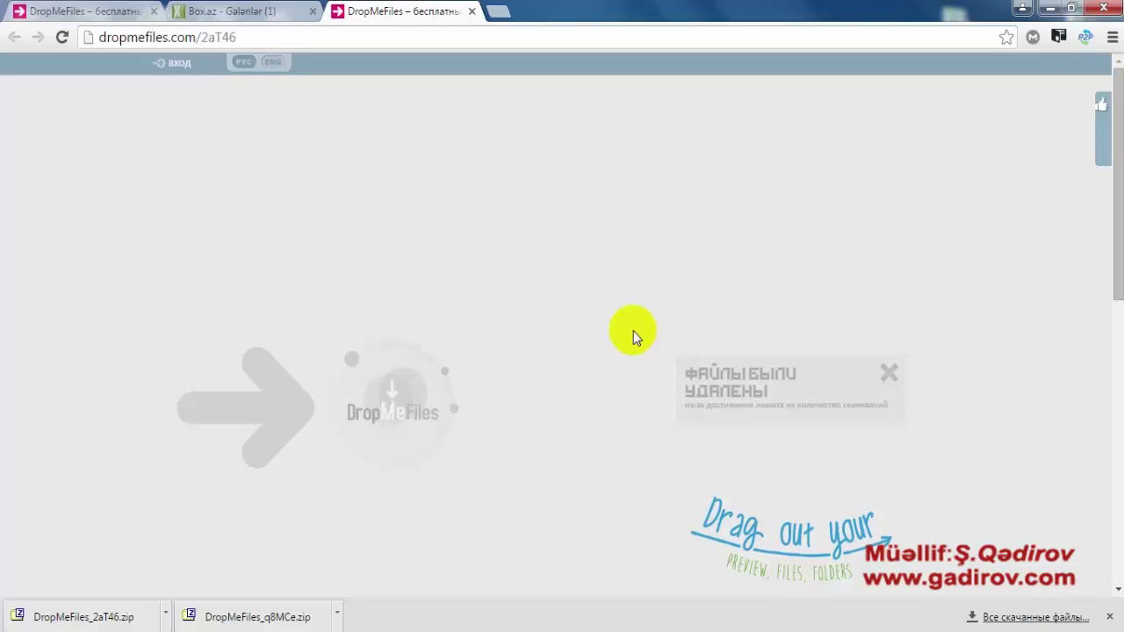
{"action": "left_click", "coordinate": [138, 18]}
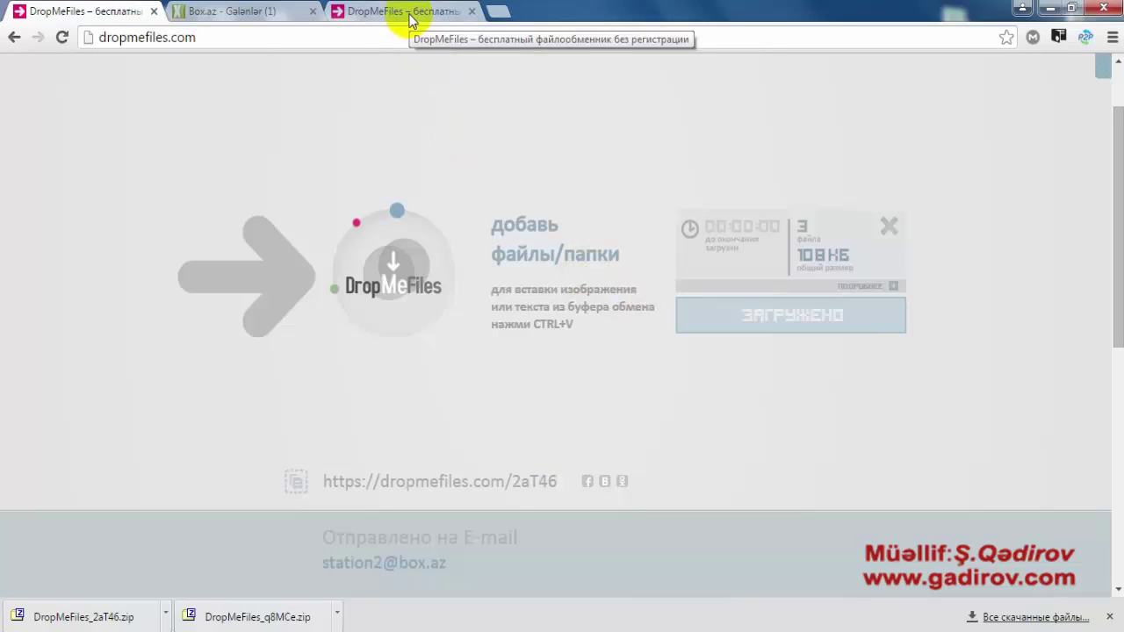
{"action": "left_click", "coordinate": [411, 20]}
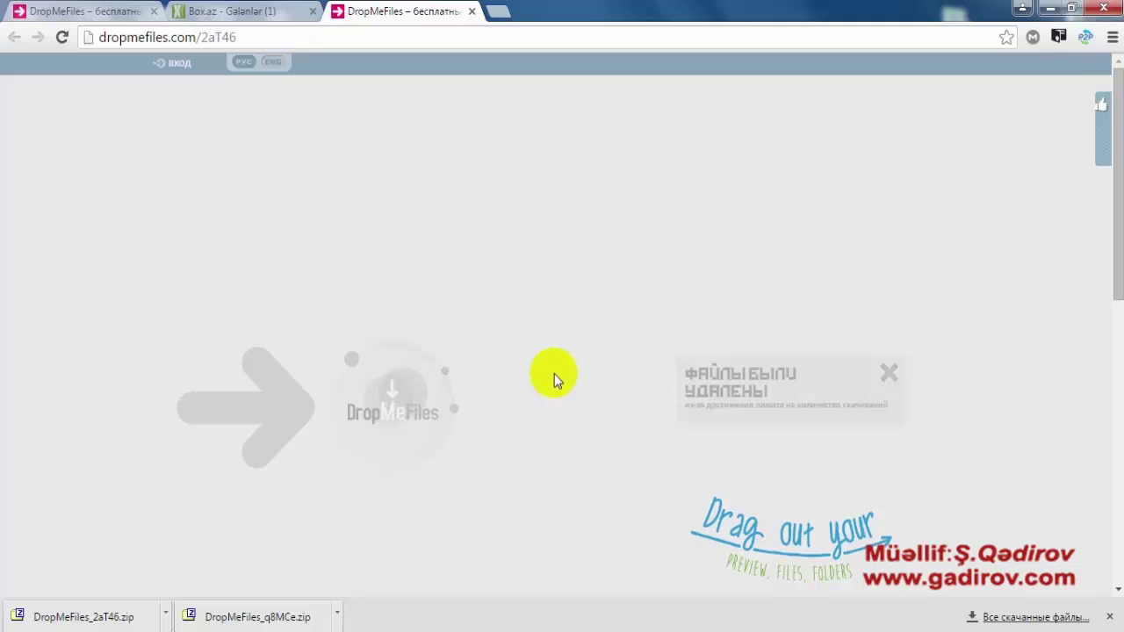
{"action": "scroll", "coordinate": [554, 377], "scroll_direction": "down", "scroll_amount": 1}
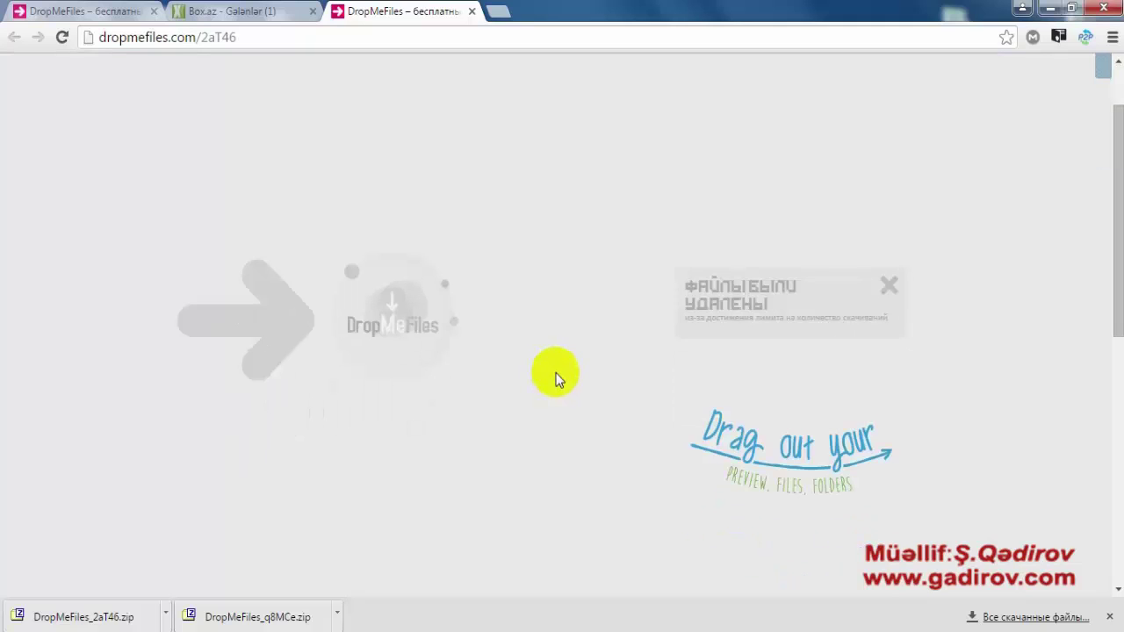